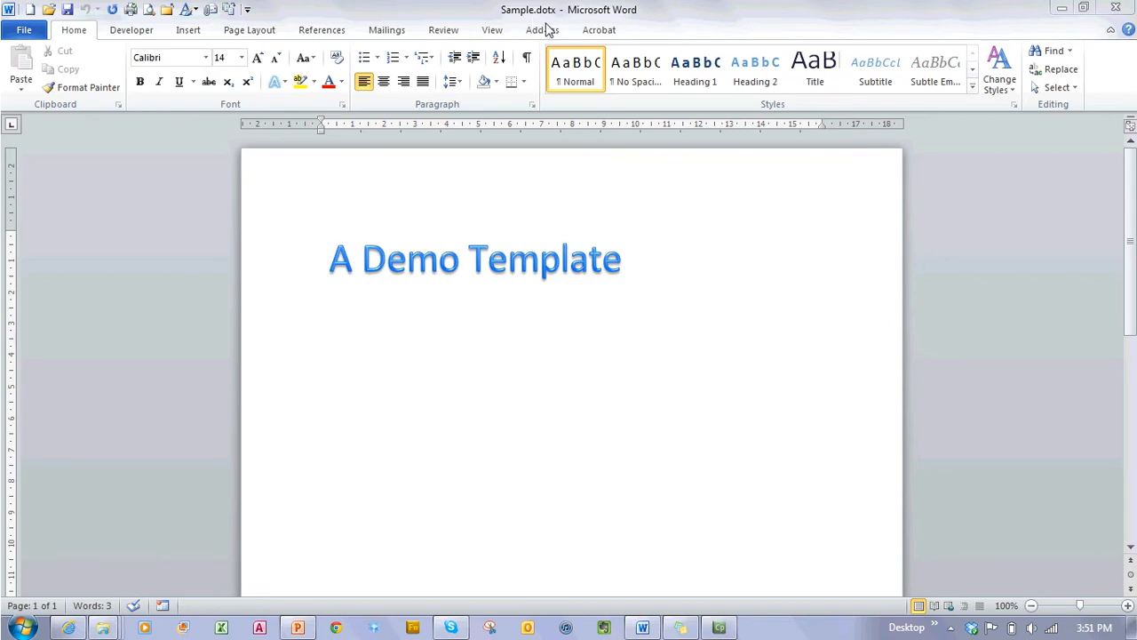
key(super+e)
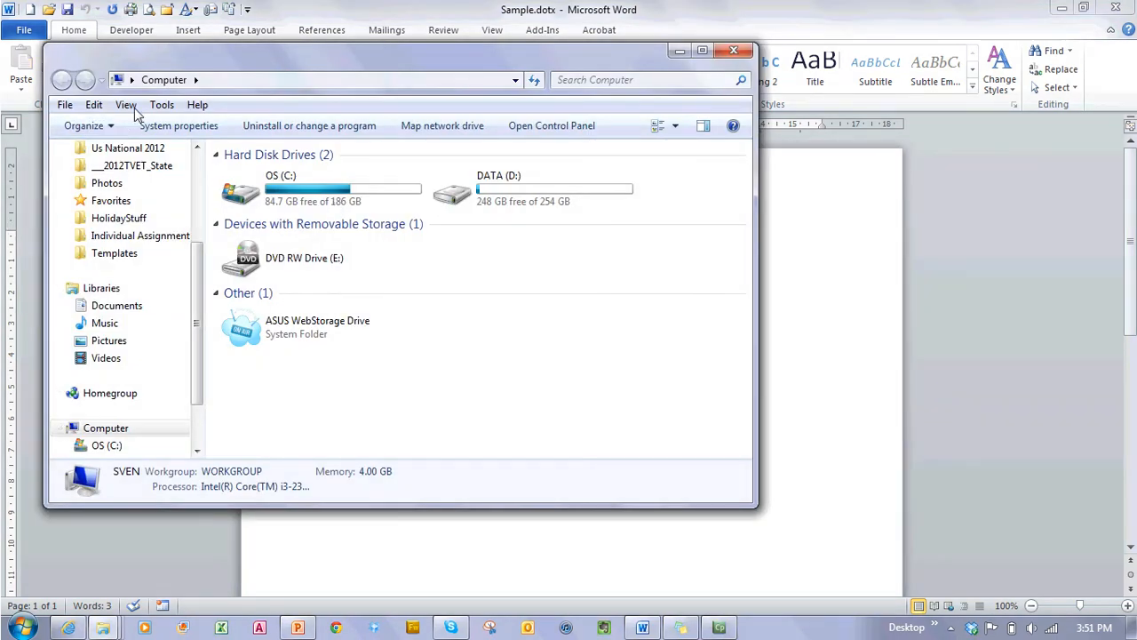
click(175, 108)
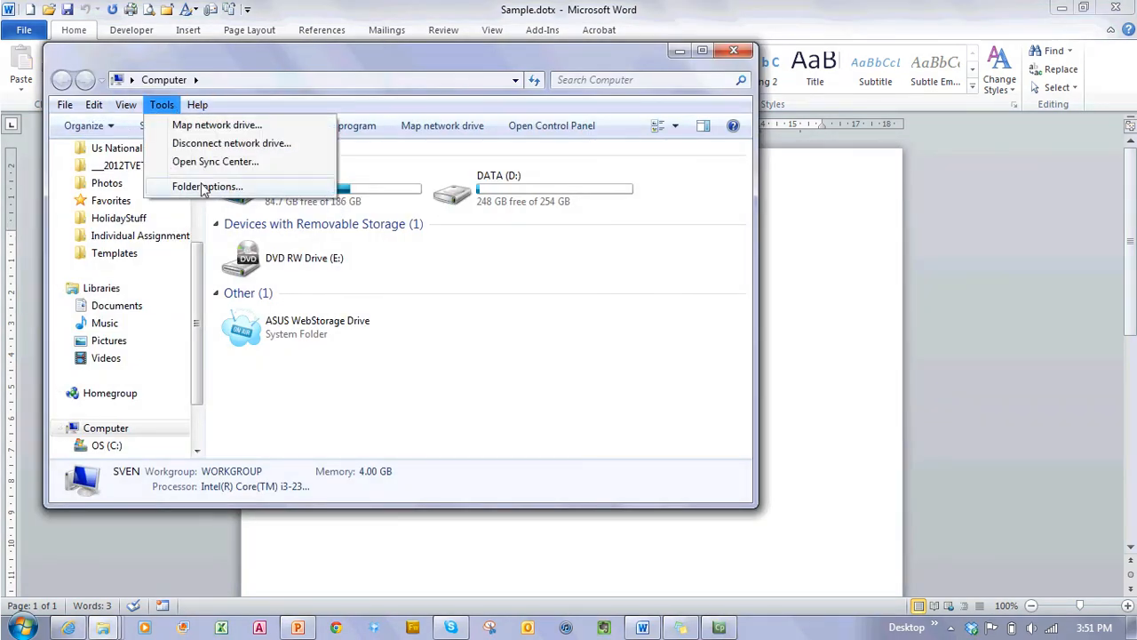
click(204, 188)
click(139, 152)
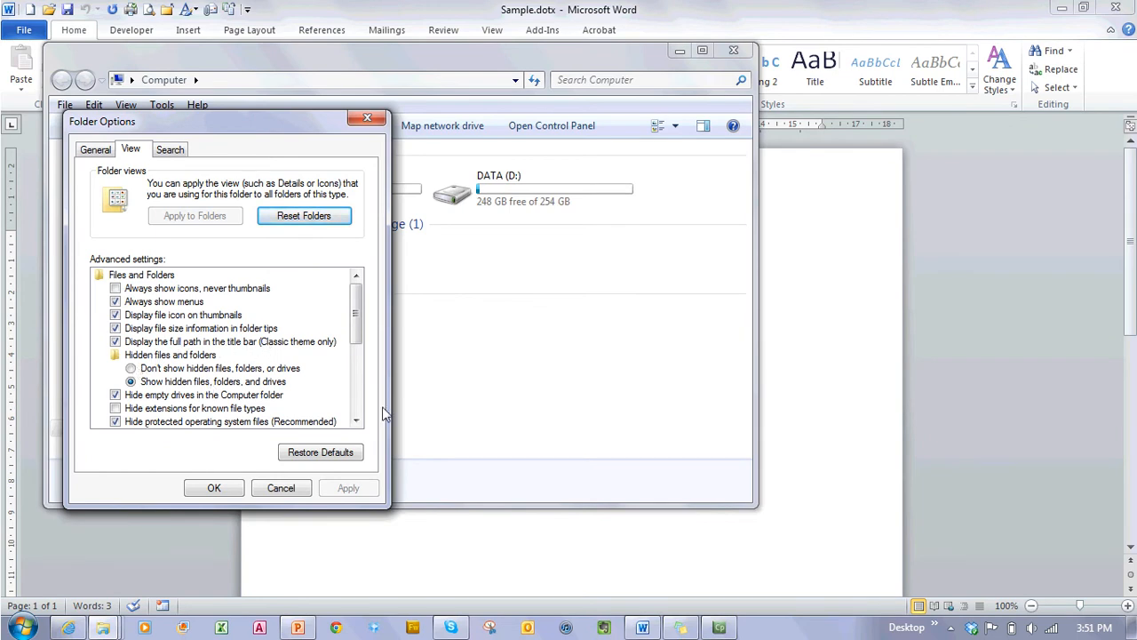
click(292, 489)
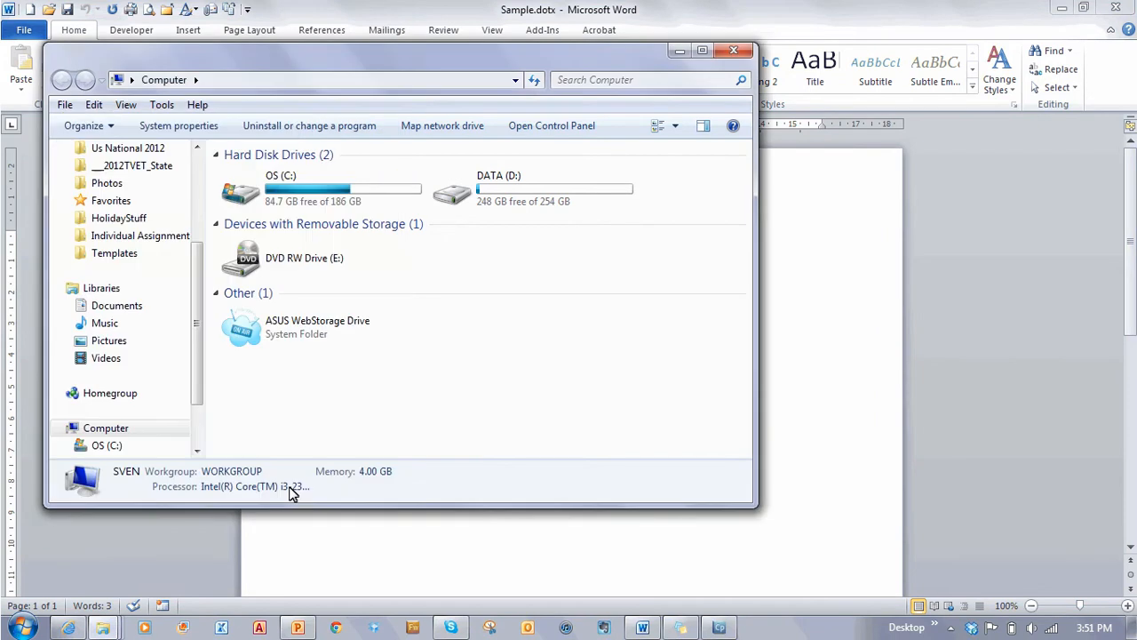
click(733, 52)
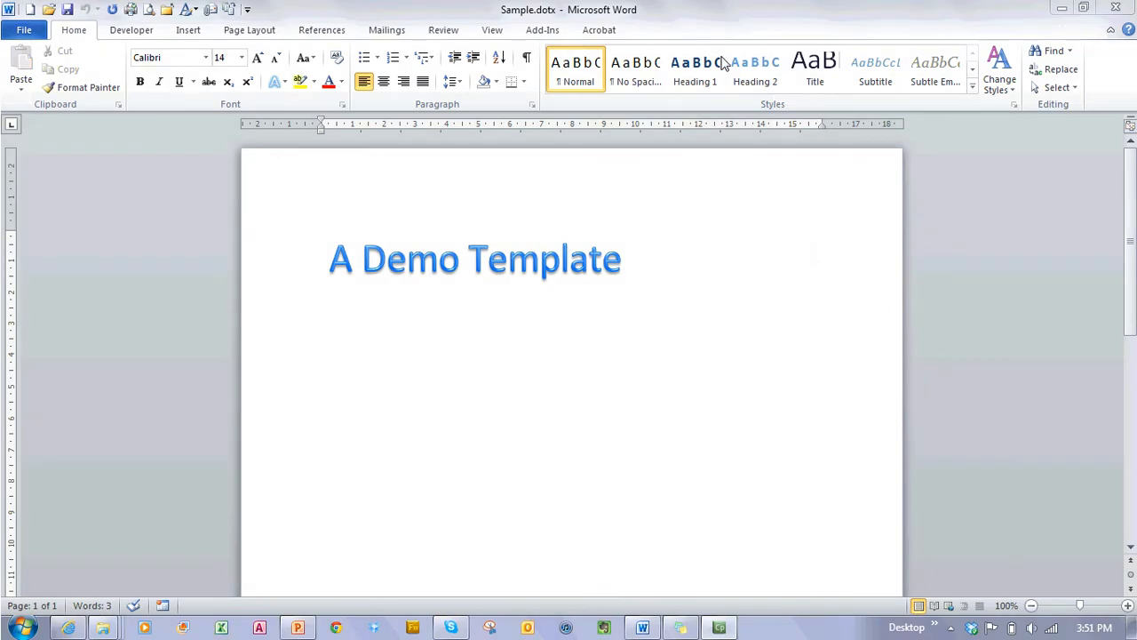
click(364, 332)
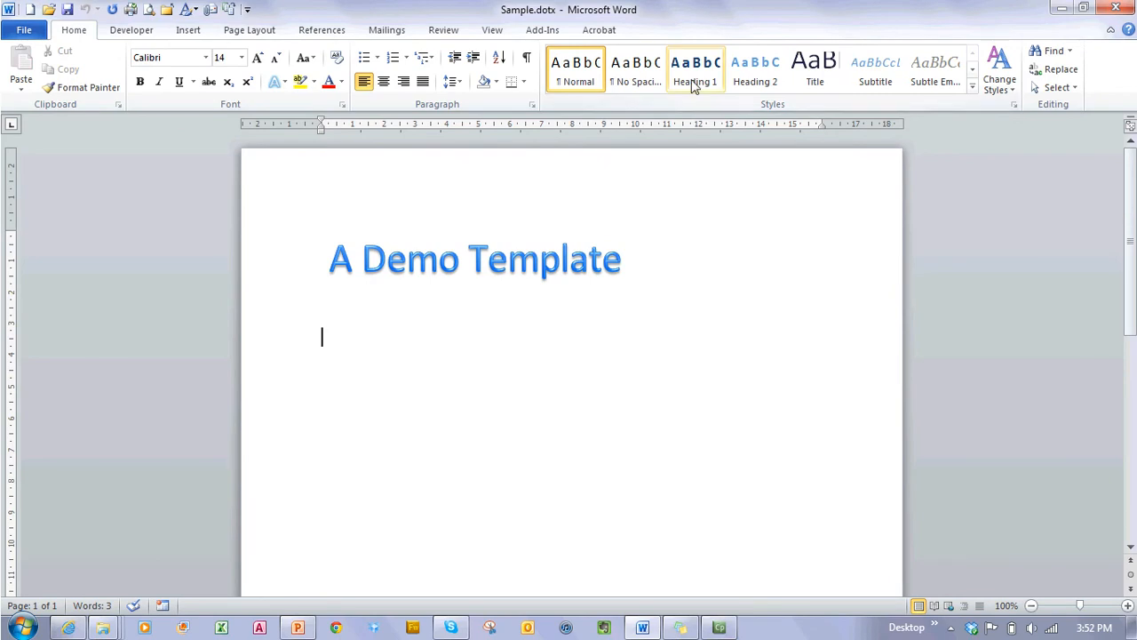
Step: Modify the Heading 1 style to Kartika, 20 pt, Dark Red, then bring up its paragraph settings
right_click(698, 84)
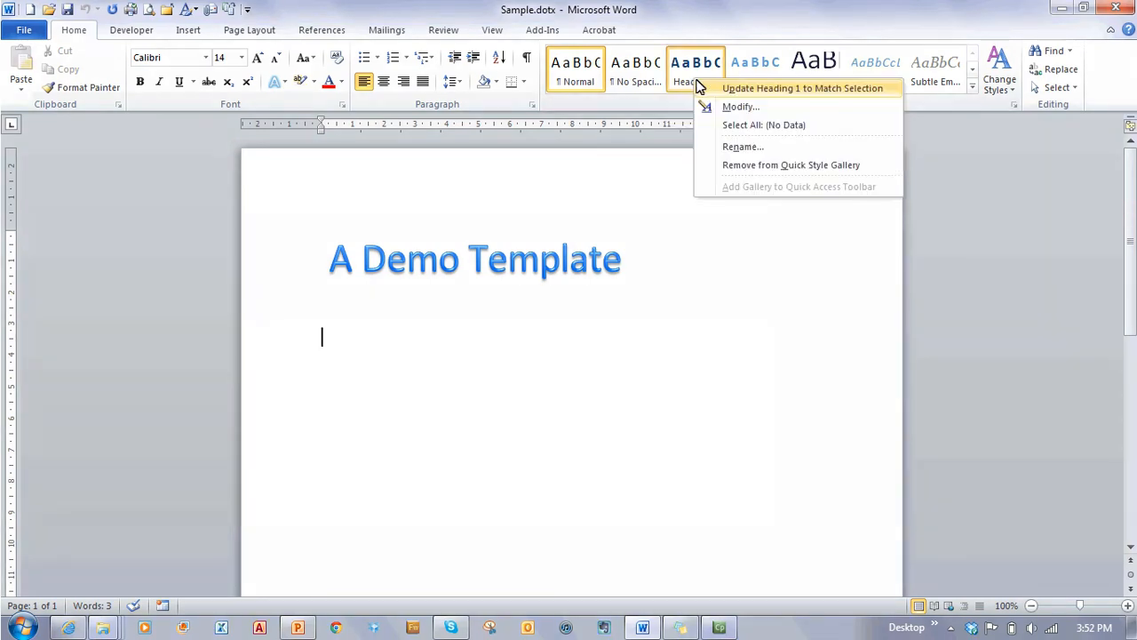
click(748, 108)
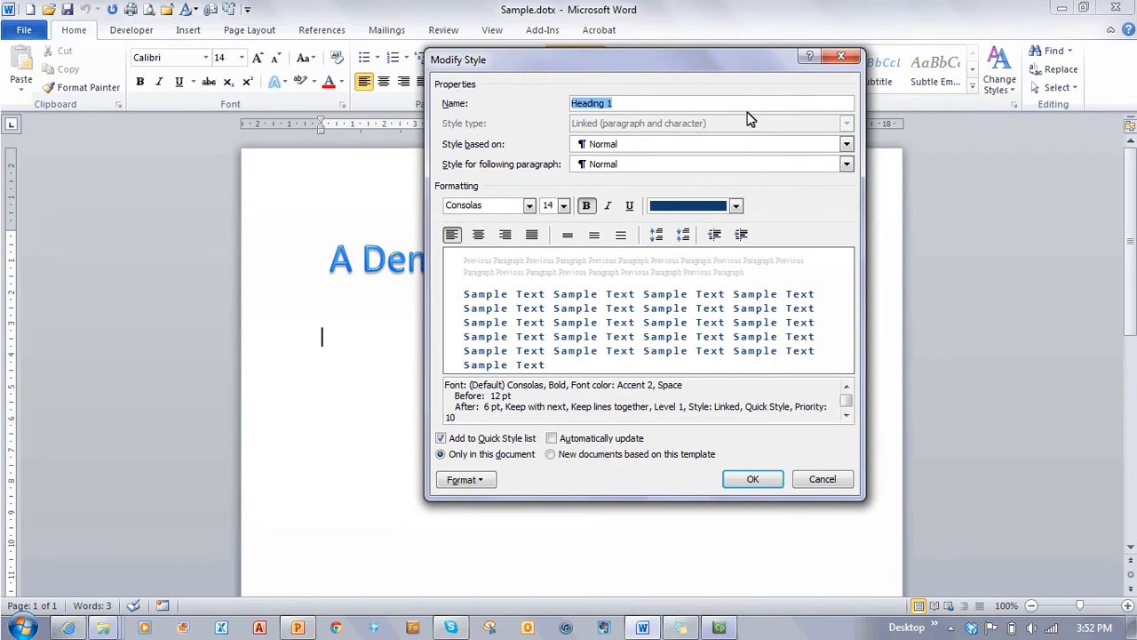
click(529, 205)
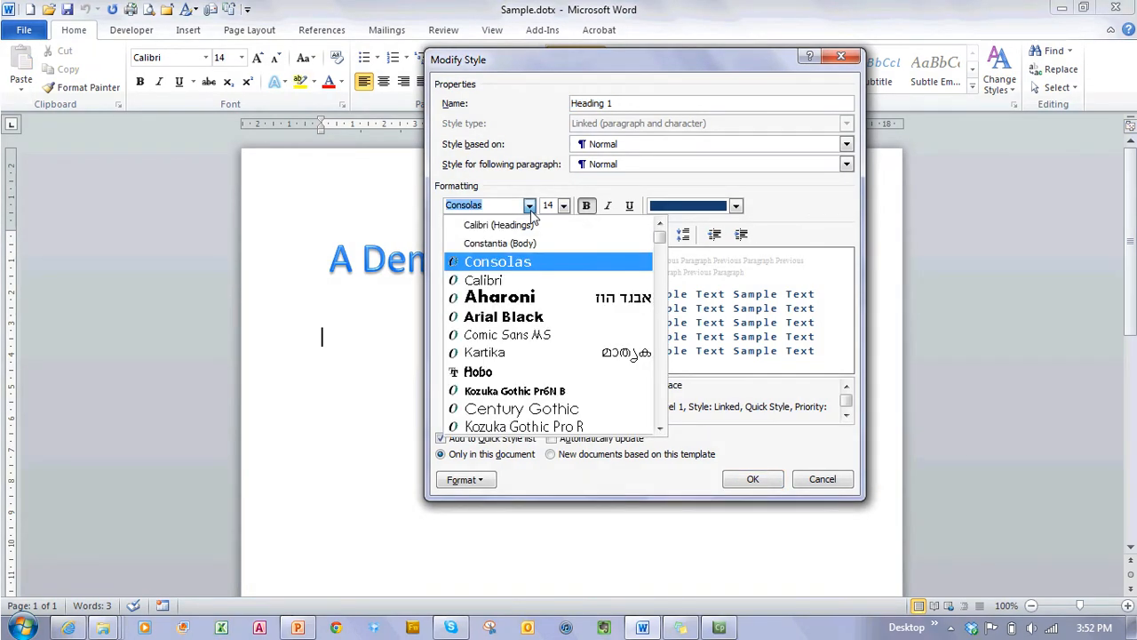
click(525, 353)
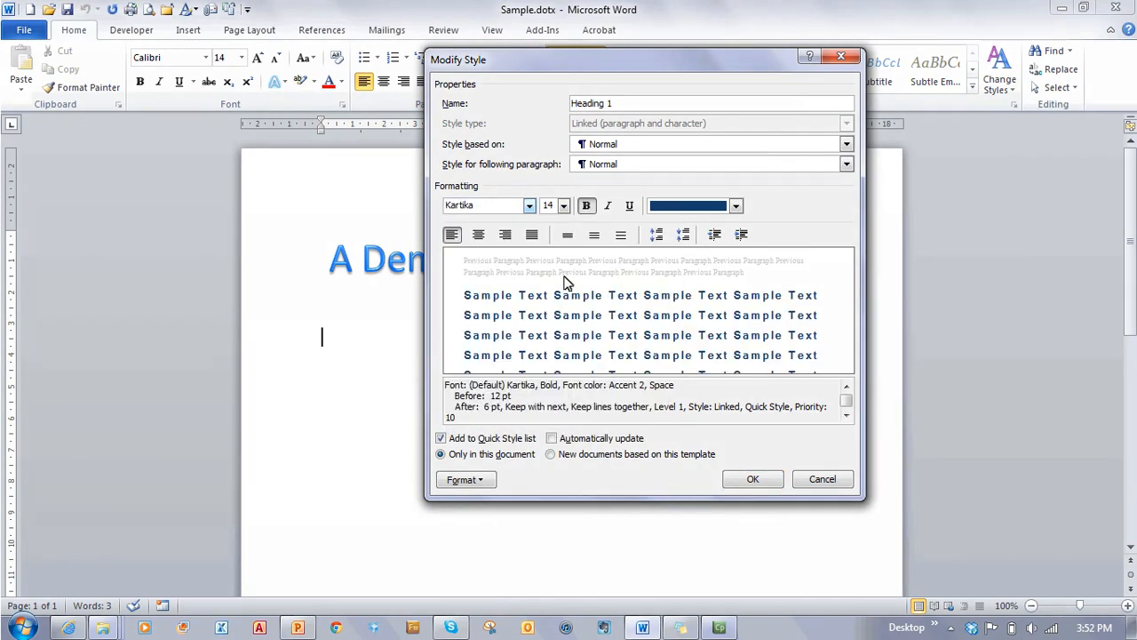
click(563, 205)
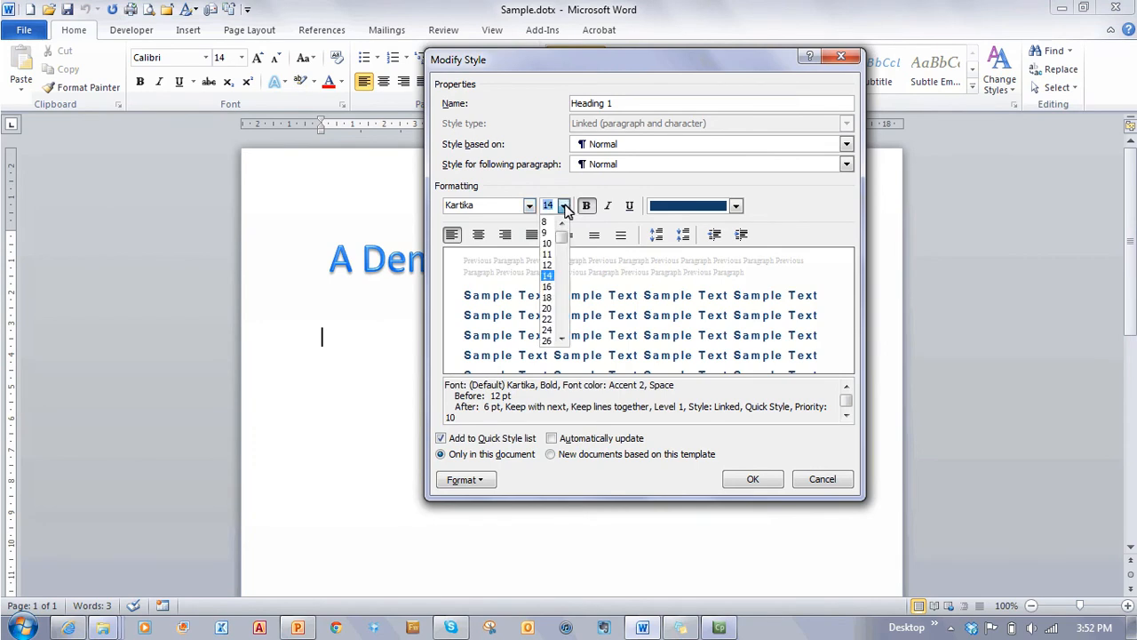
click(549, 308)
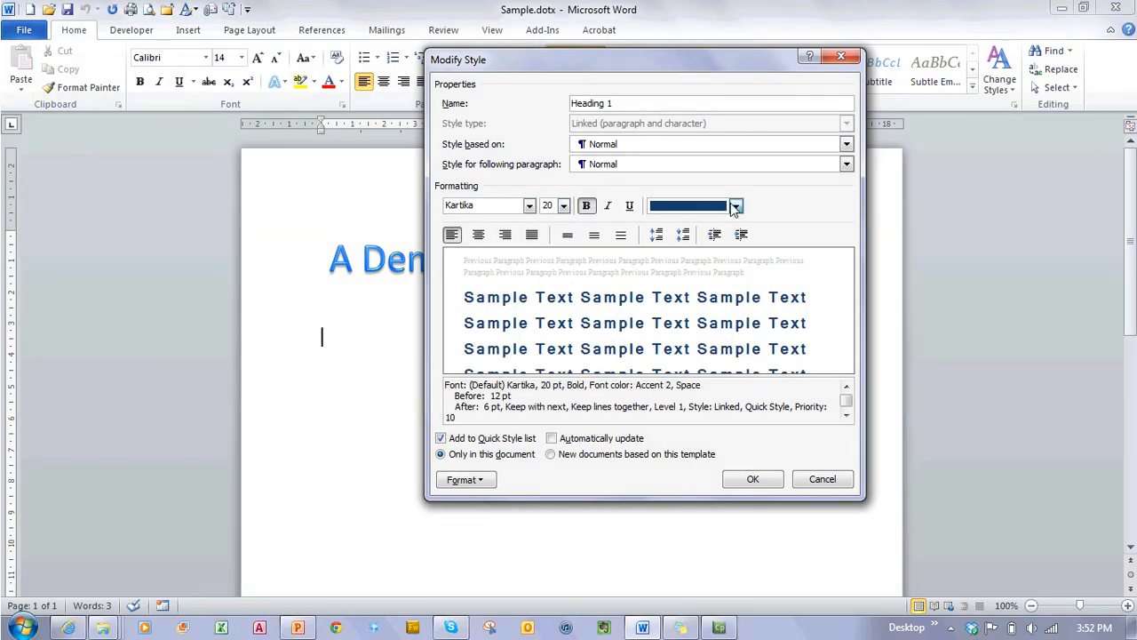
click(735, 206)
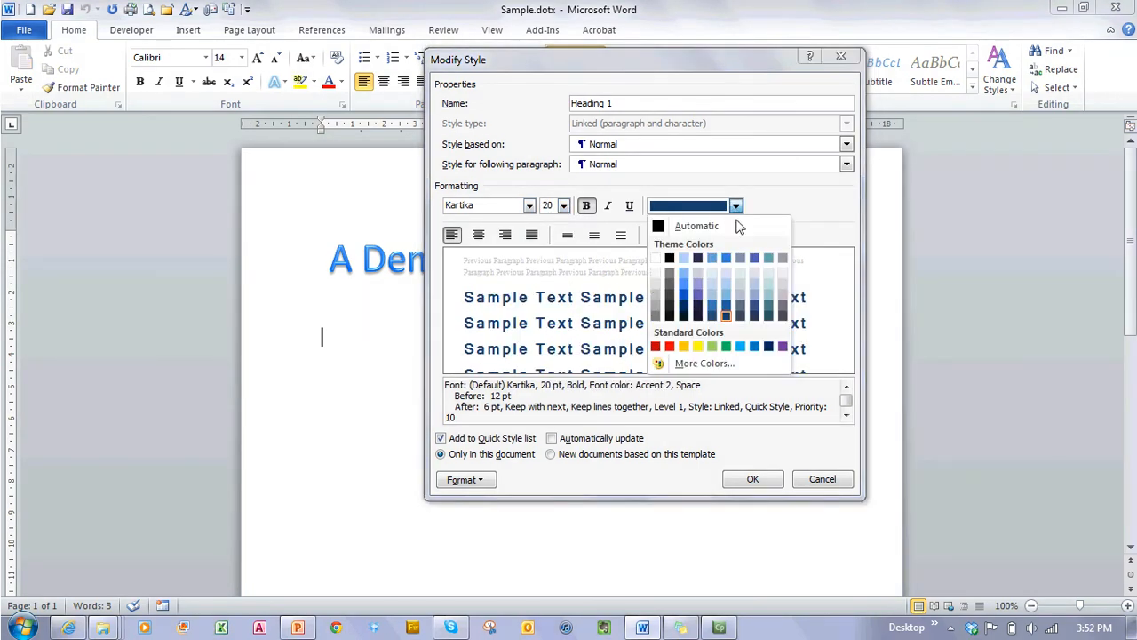
click(656, 348)
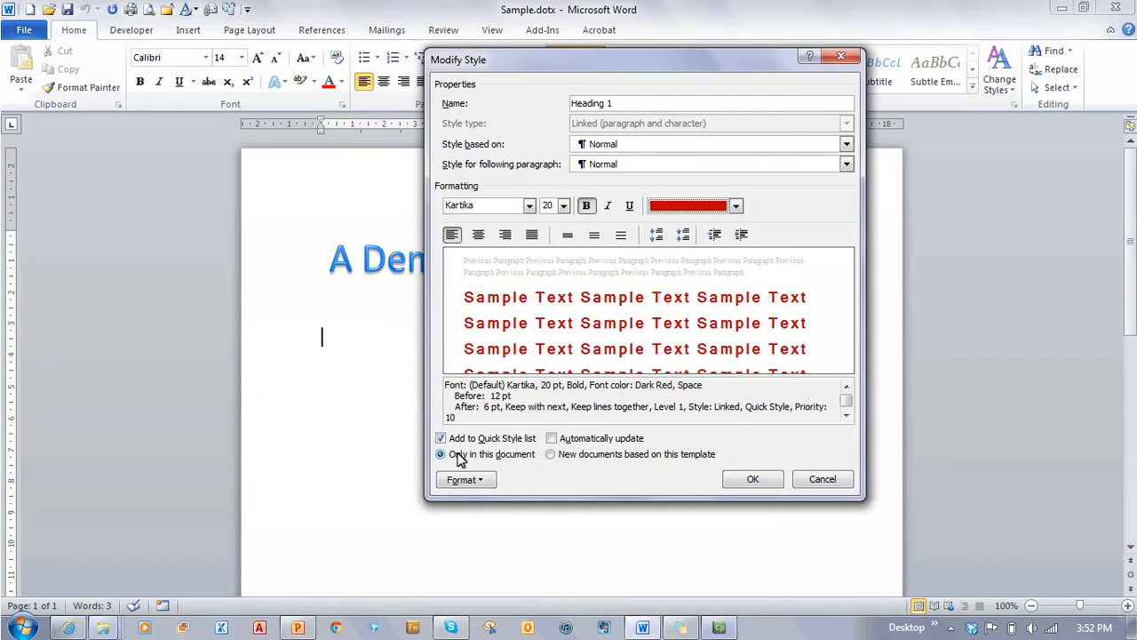
click(482, 480)
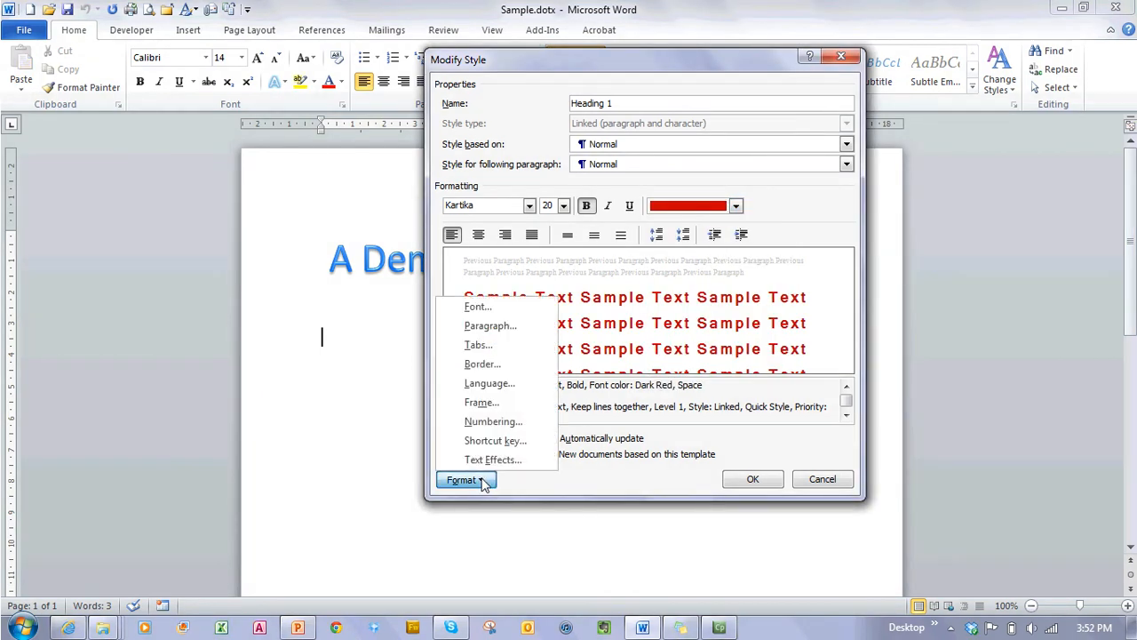
click(502, 328)
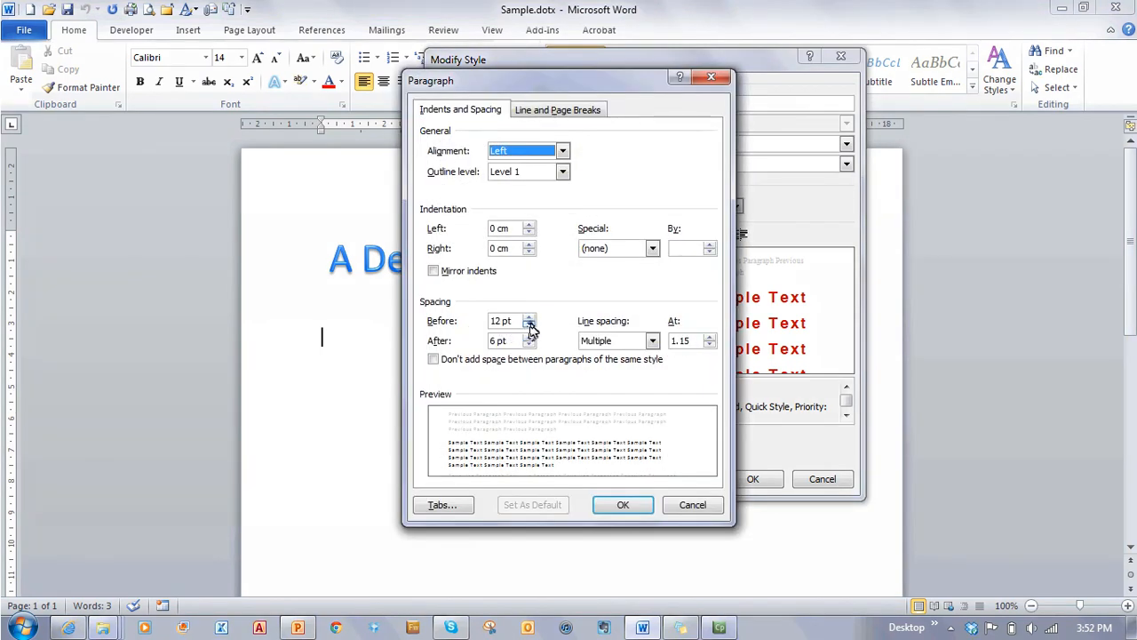
Step: Give Heading 1 6 pt spacing before and a 1.2 cm left indent, and confirm
click(529, 326)
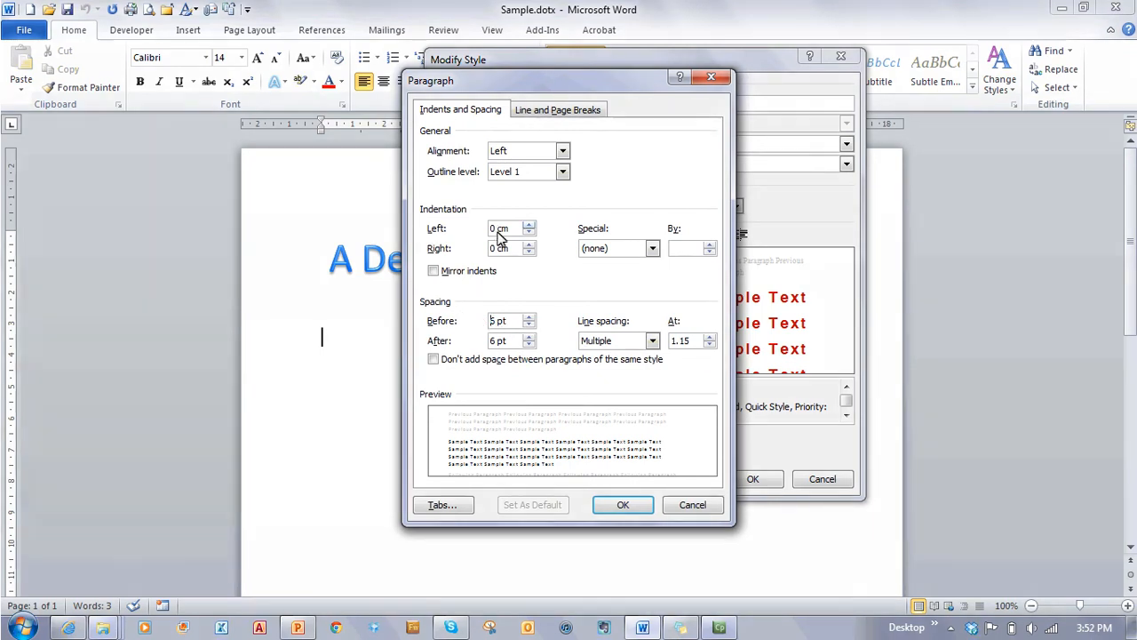
click(530, 225)
click(530, 226)
click(530, 226)
click(529, 226)
click(529, 226)
click(530, 227)
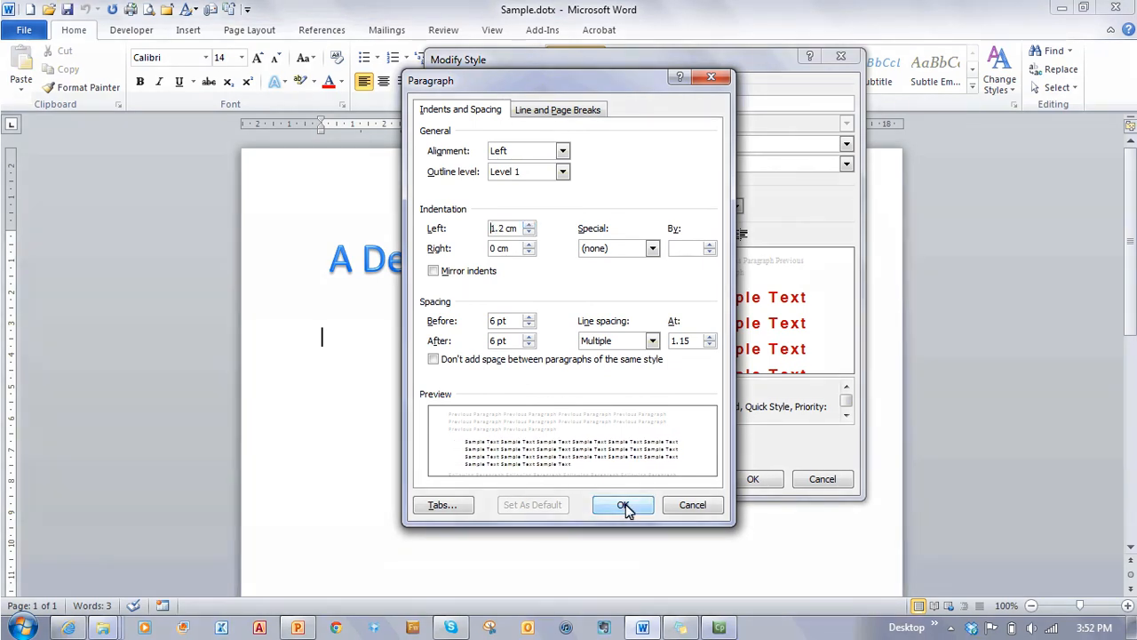
click(623, 505)
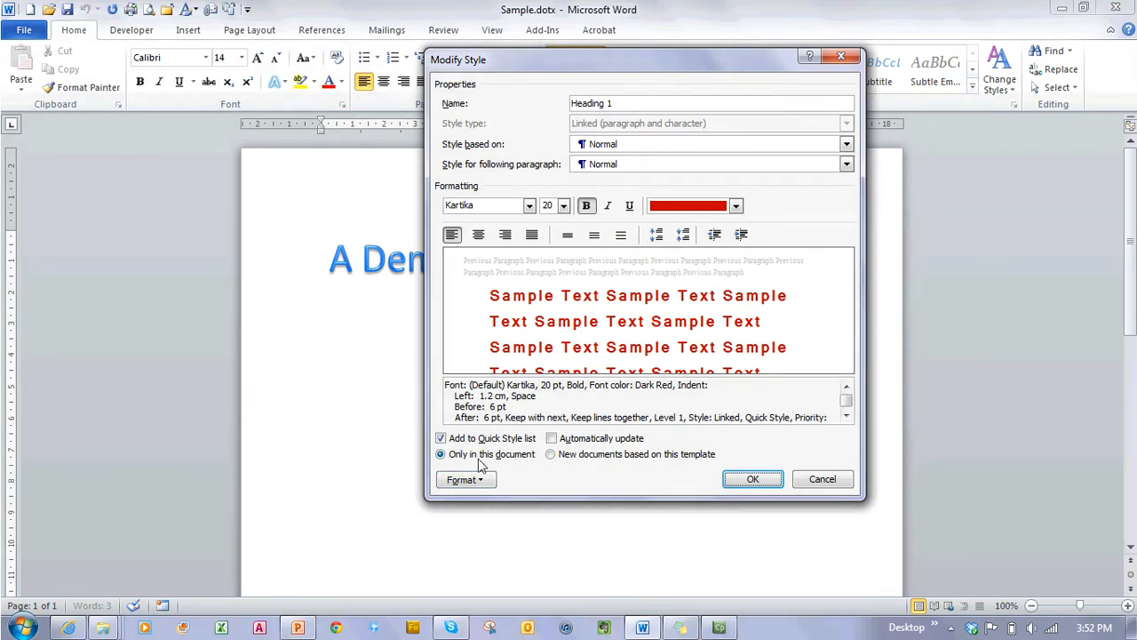
Step: Apply the Heading 1 changes to new documents based on this template and confirm
click(551, 454)
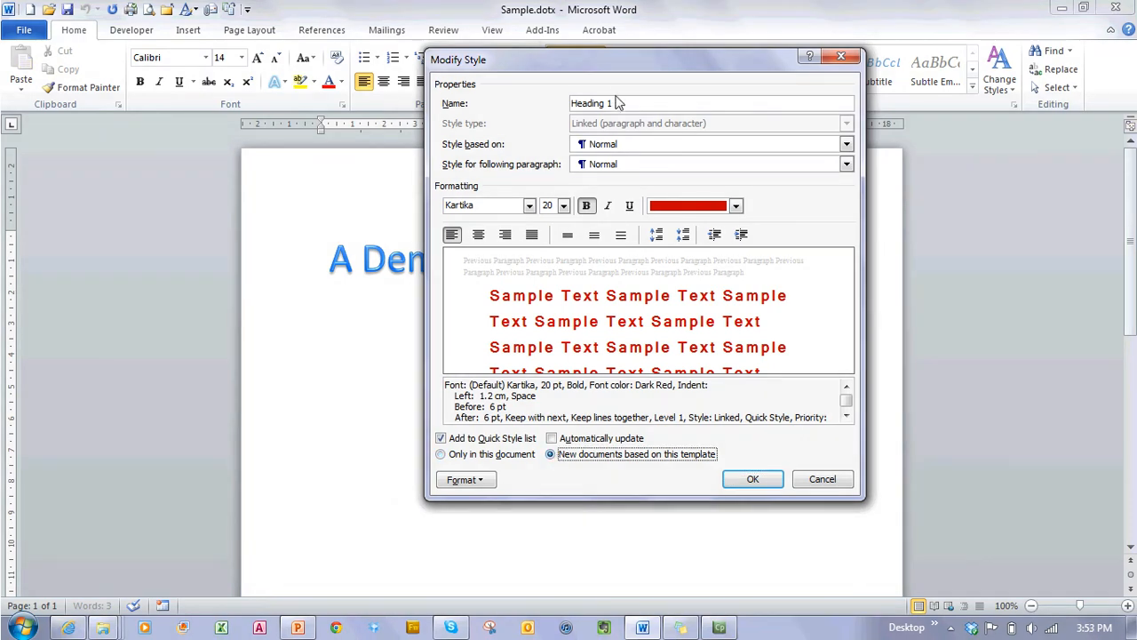
click(753, 481)
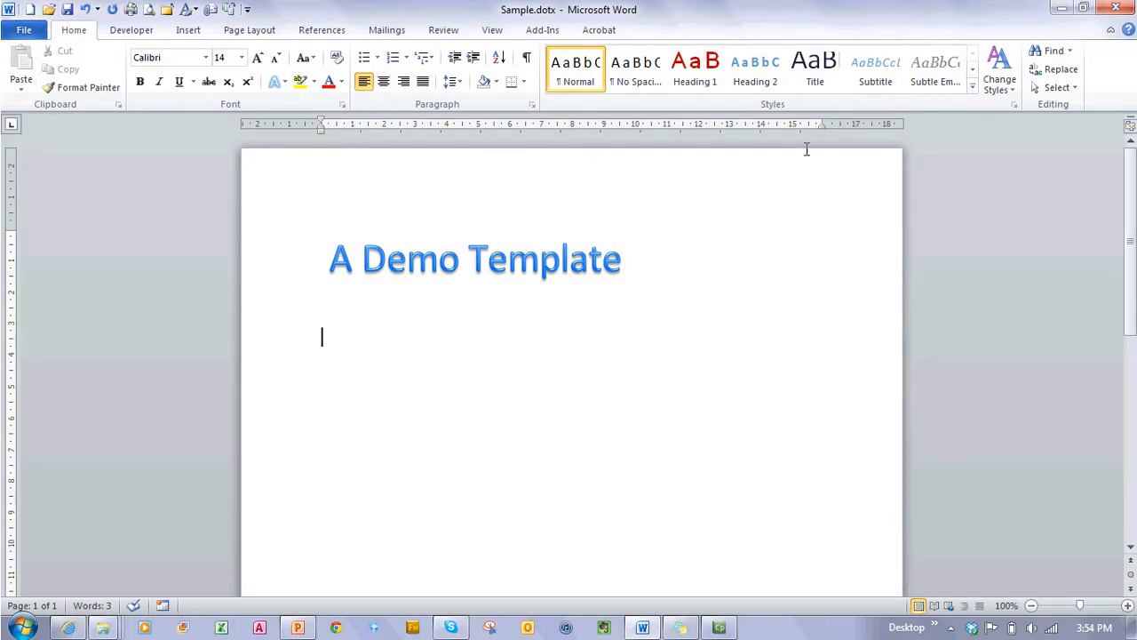
Step: Save and close Sample.dotx, then create a new document from the Sample.dotx personal template
click(67, 9)
click(166, 10)
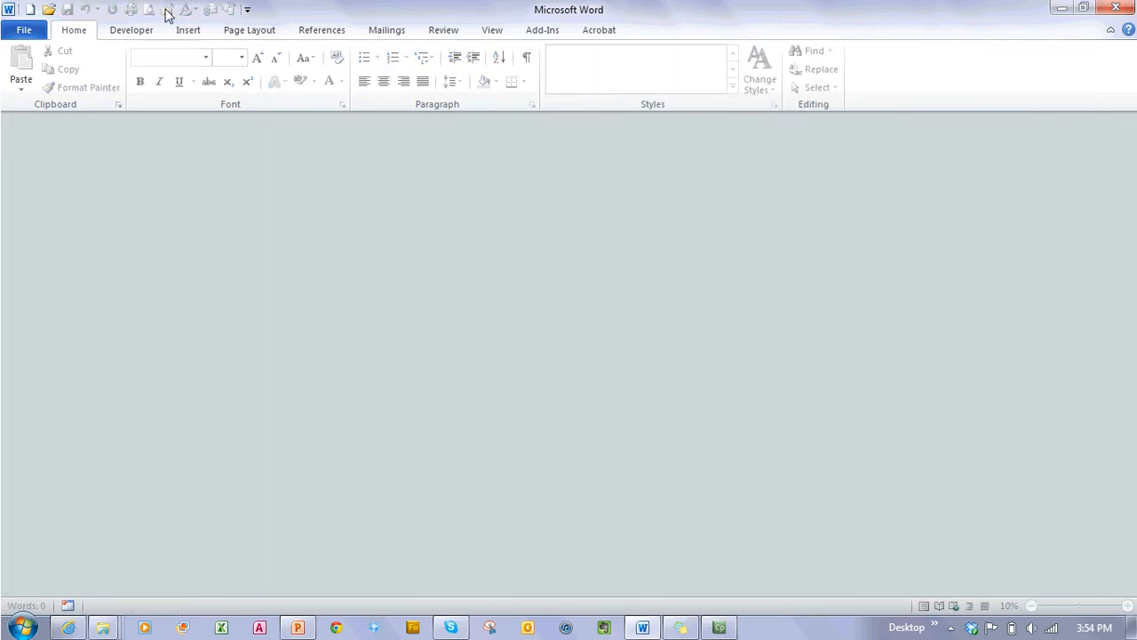
click(24, 30)
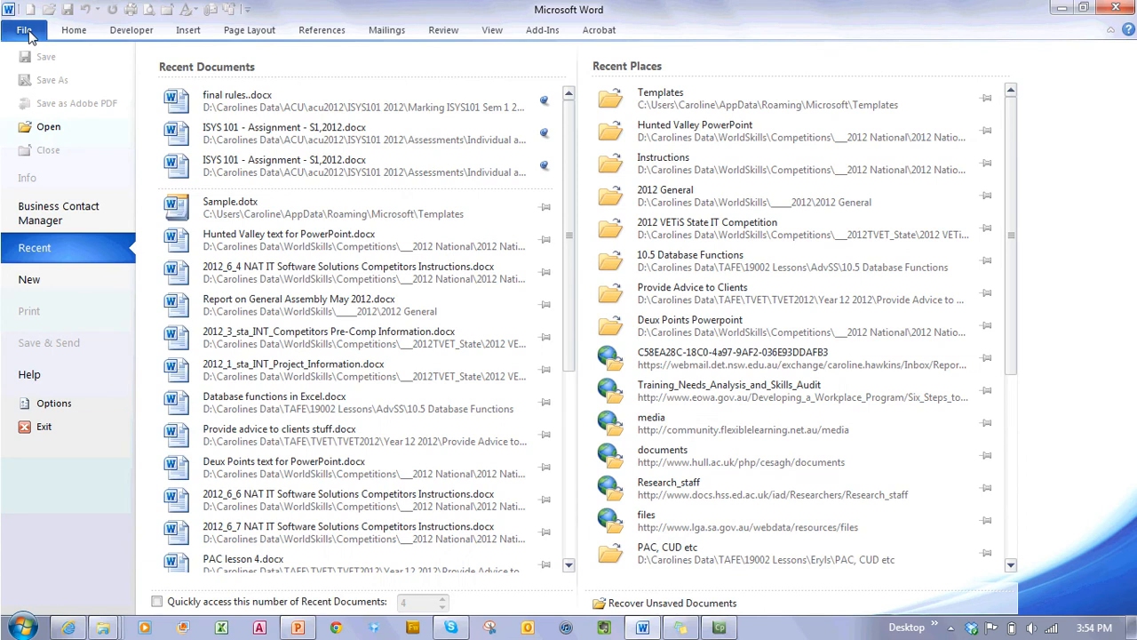
click(30, 279)
click(500, 175)
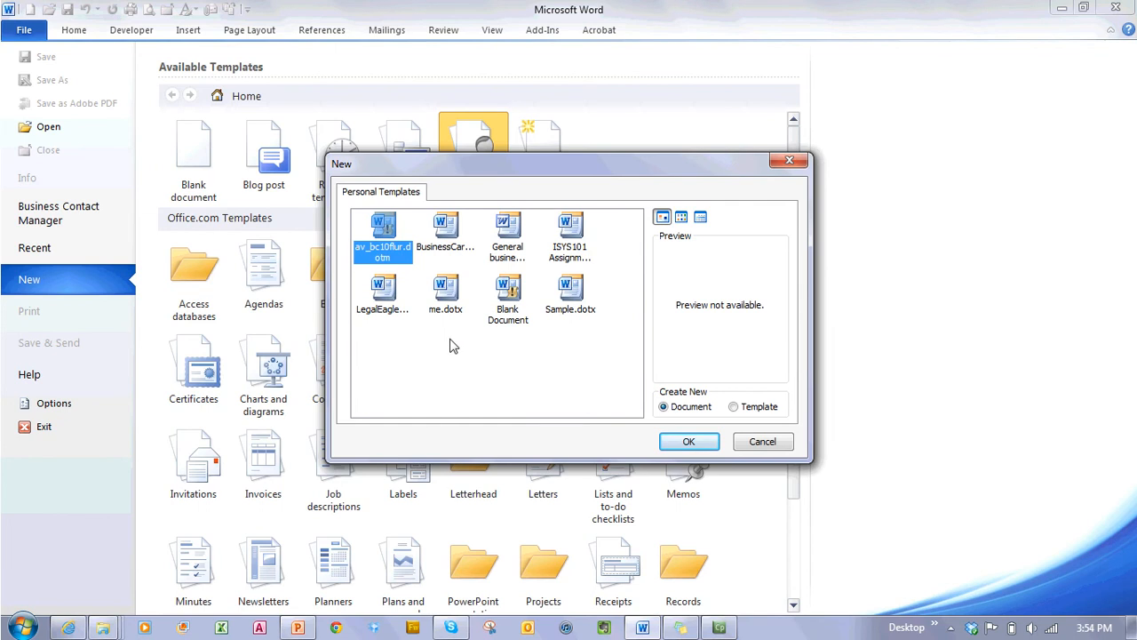
click(563, 293)
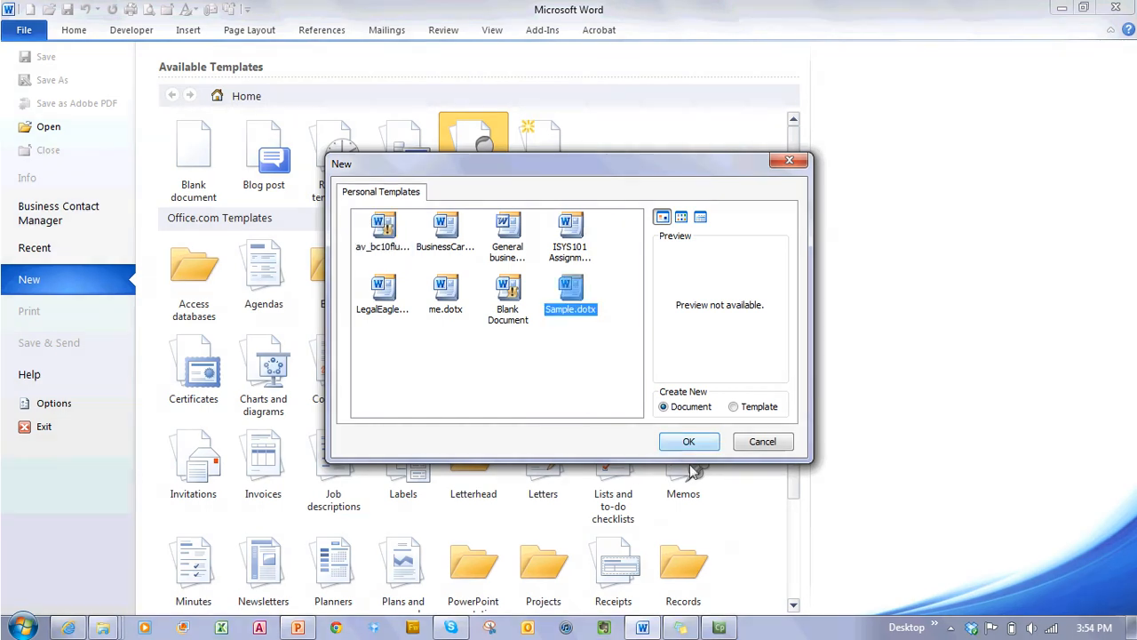
click(688, 441)
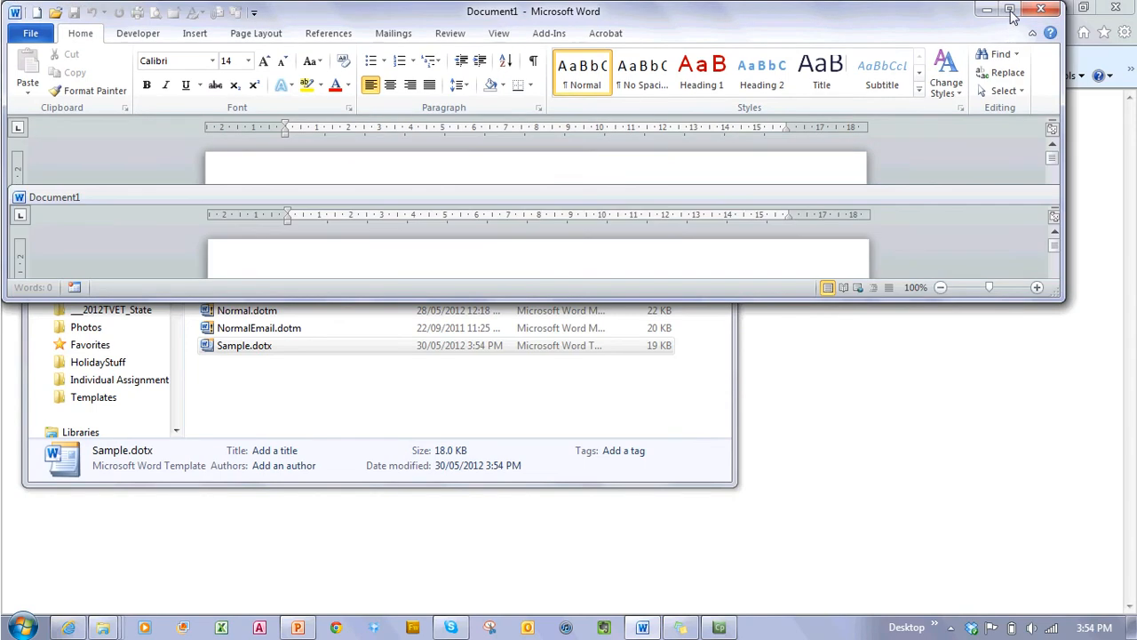
click(1010, 18)
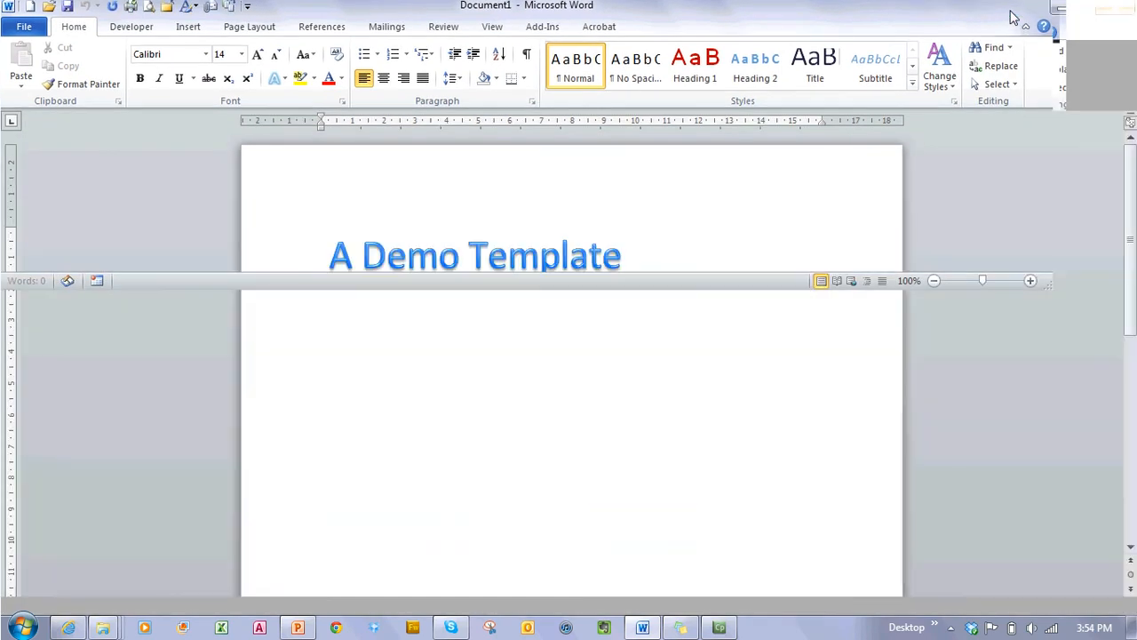
click(353, 337)
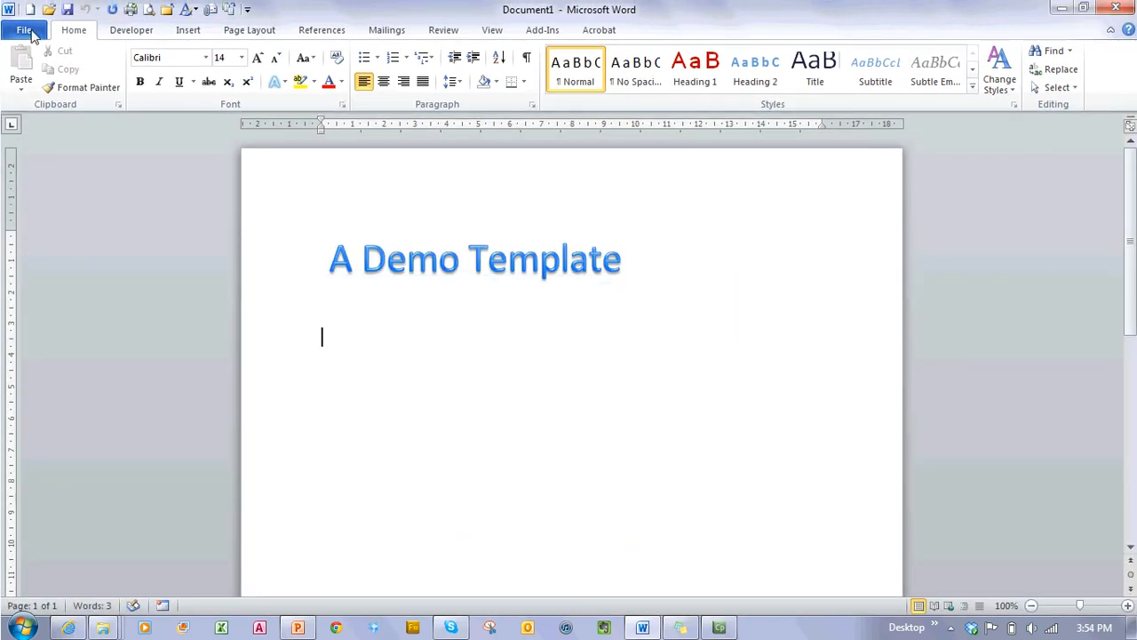
click(26, 31)
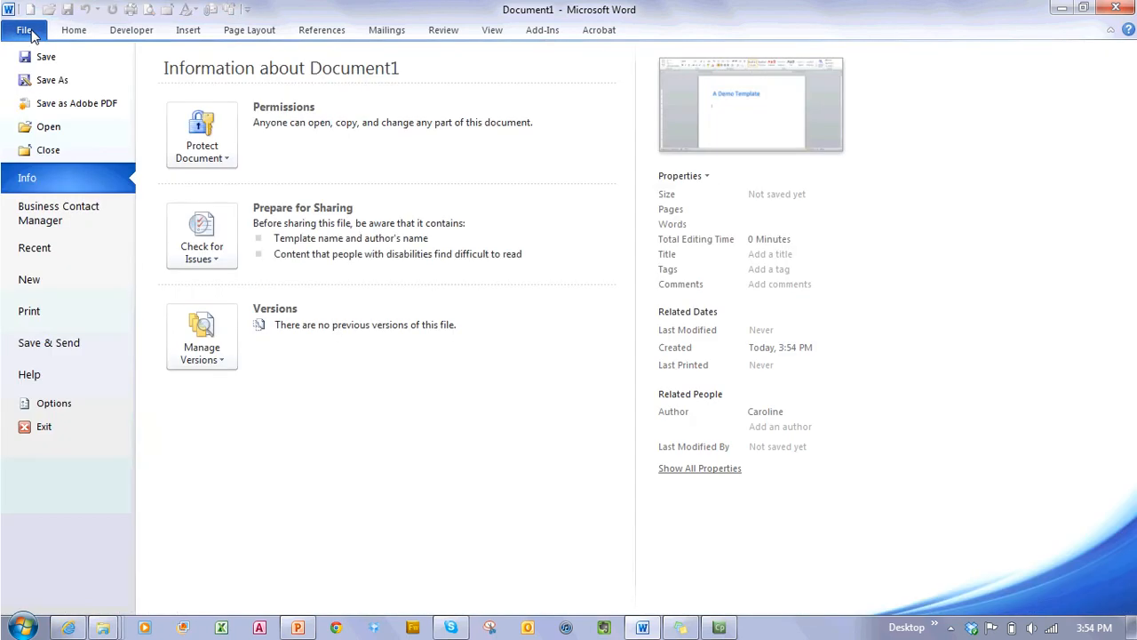
click(708, 177)
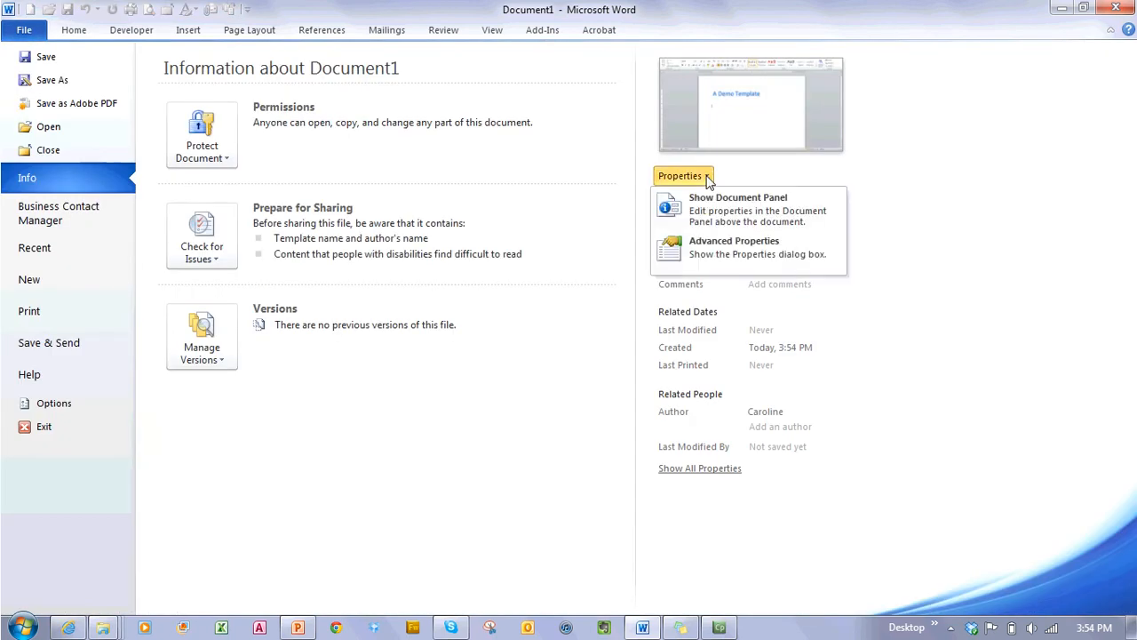
click(713, 248)
click(492, 156)
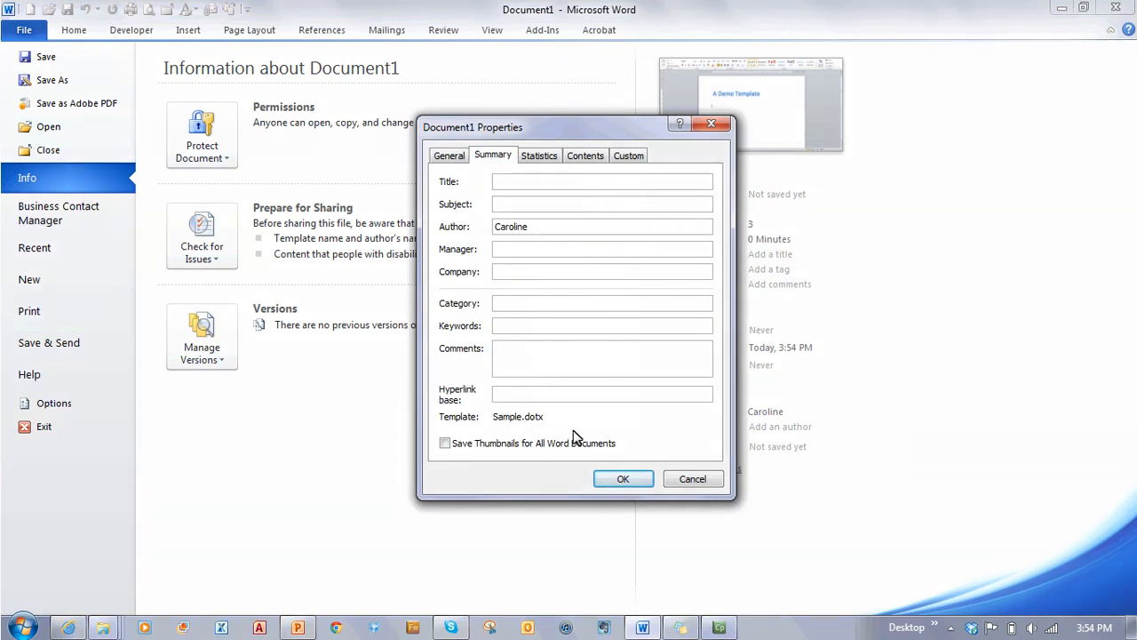
click(611, 481)
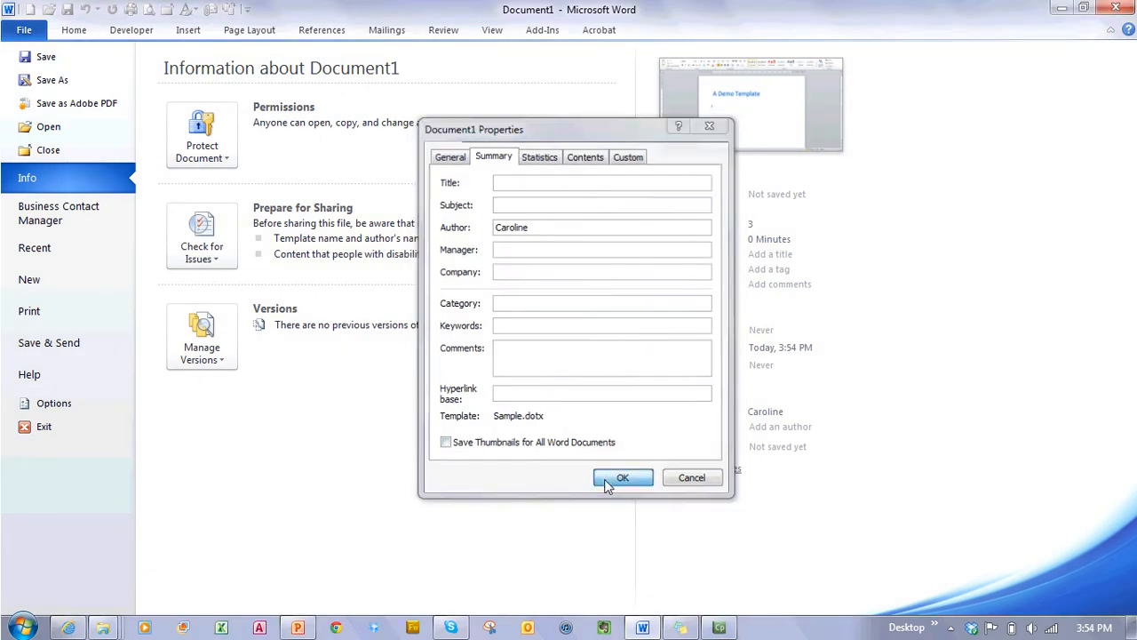
click(80, 32)
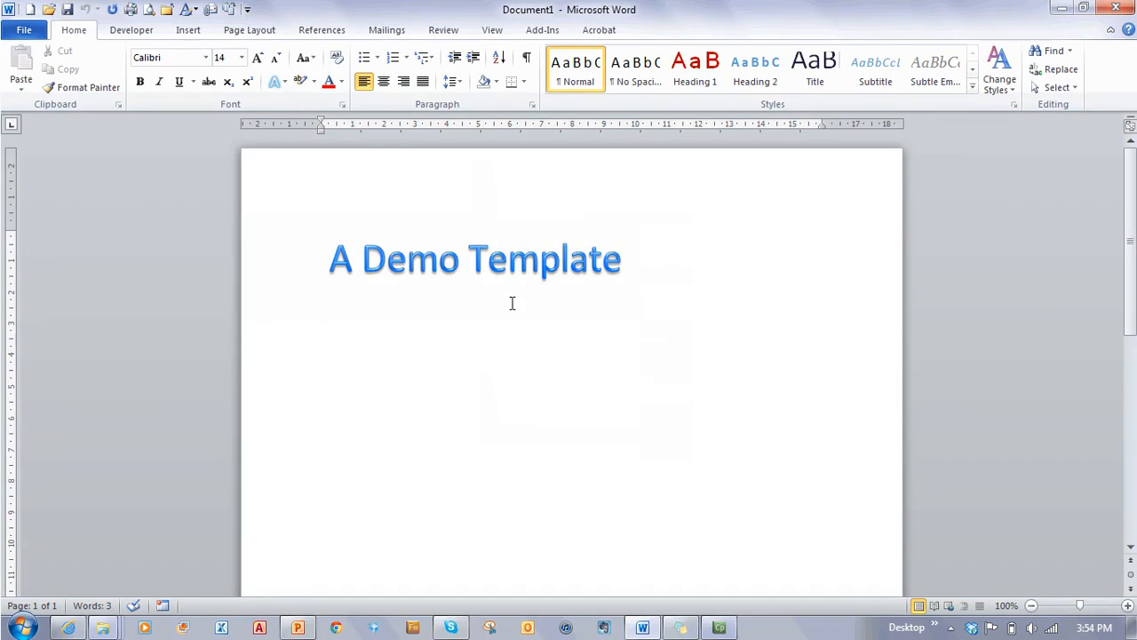
Step: Type 'a test line' and format it as Heading 1, leaving the cursor in the empty paragraph below
text(a test line)
key(Return)
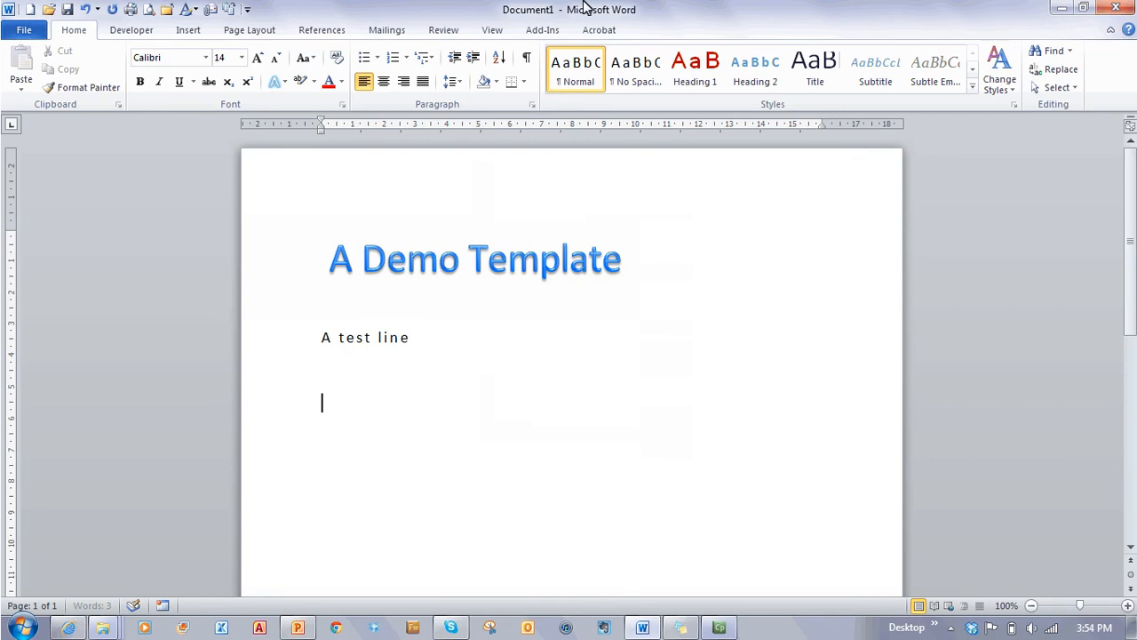
click(359, 338)
click(695, 66)
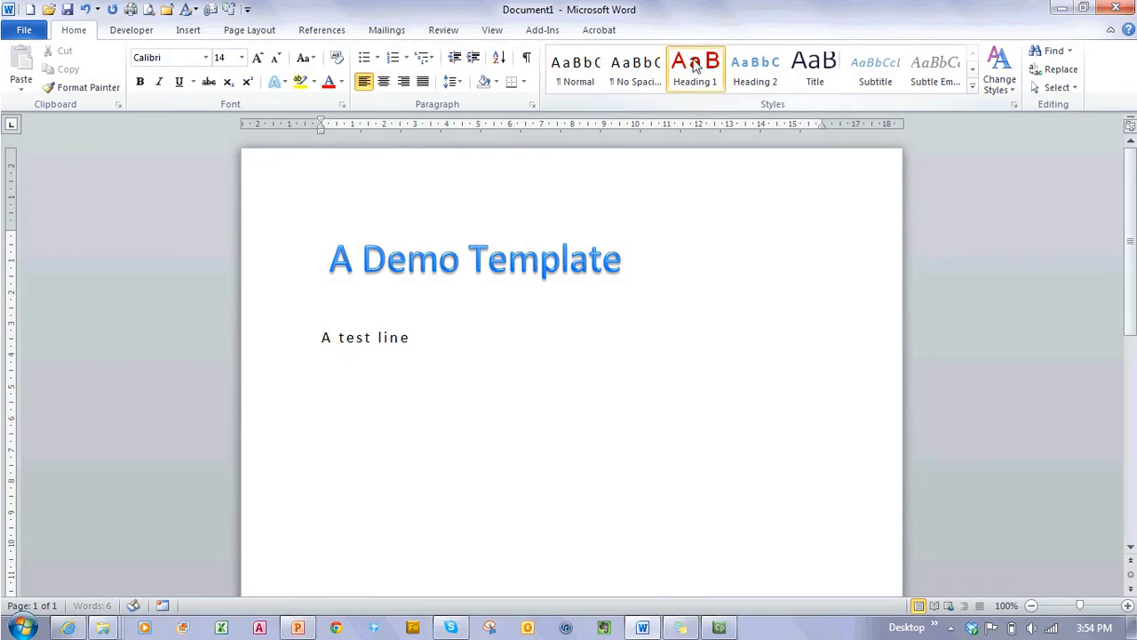
click(337, 406)
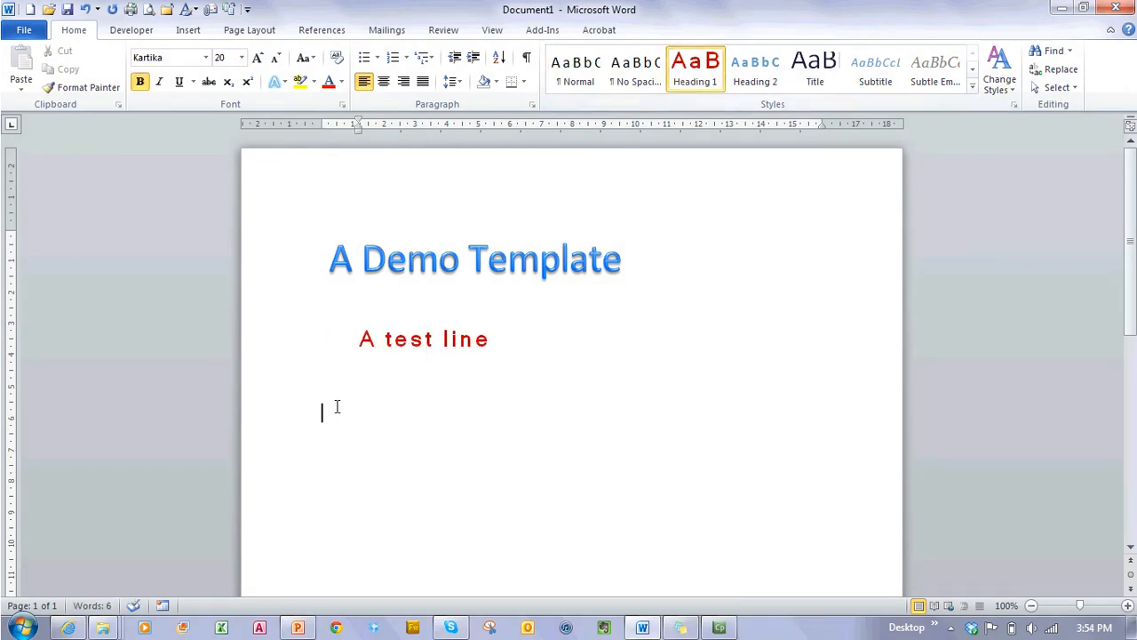